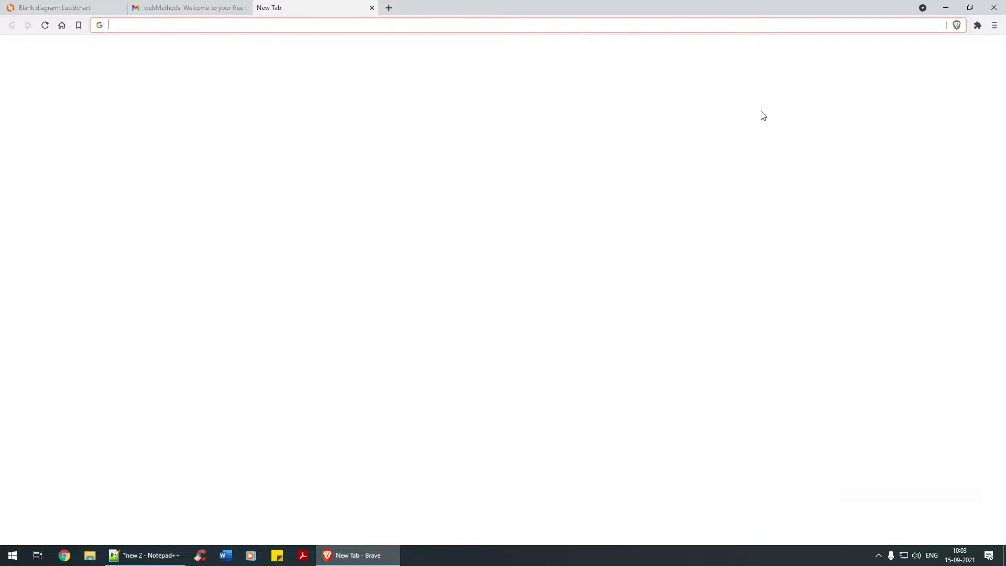
- Search Google for 'download webmethods 10.7 software' and open the Software AG free-trial and forum results in new tabs
{"action": "type", "text": "download webmet"}
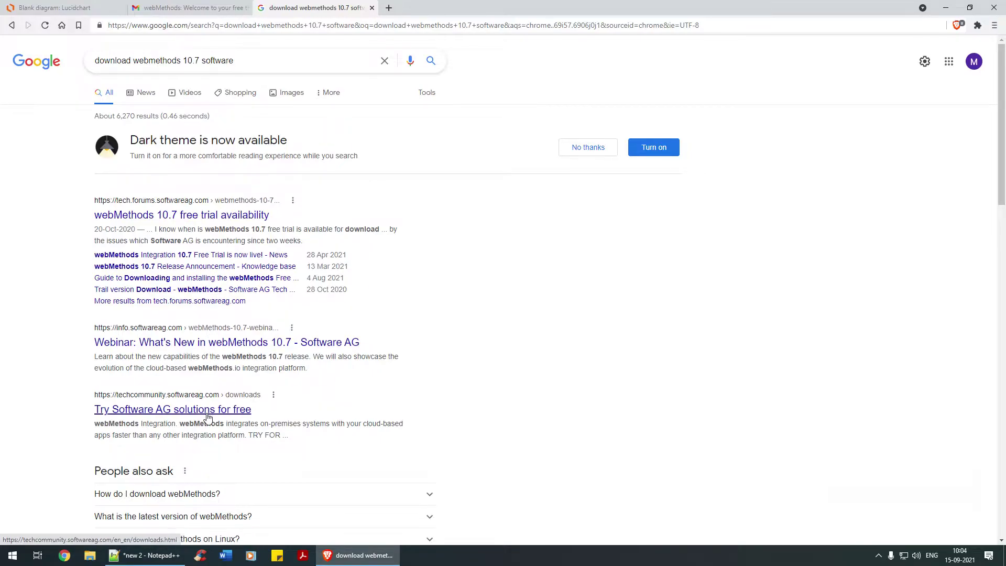
{"action": "left_click_drag", "start_coordinate": [265, 410], "coordinate": [94, 409]}
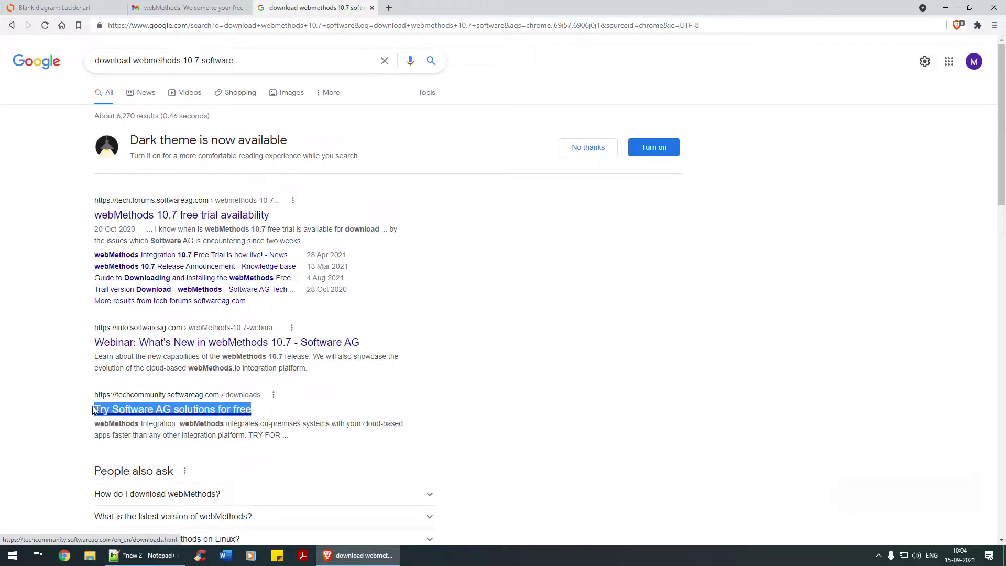
{"action": "middle_click", "coordinate": [120, 412]}
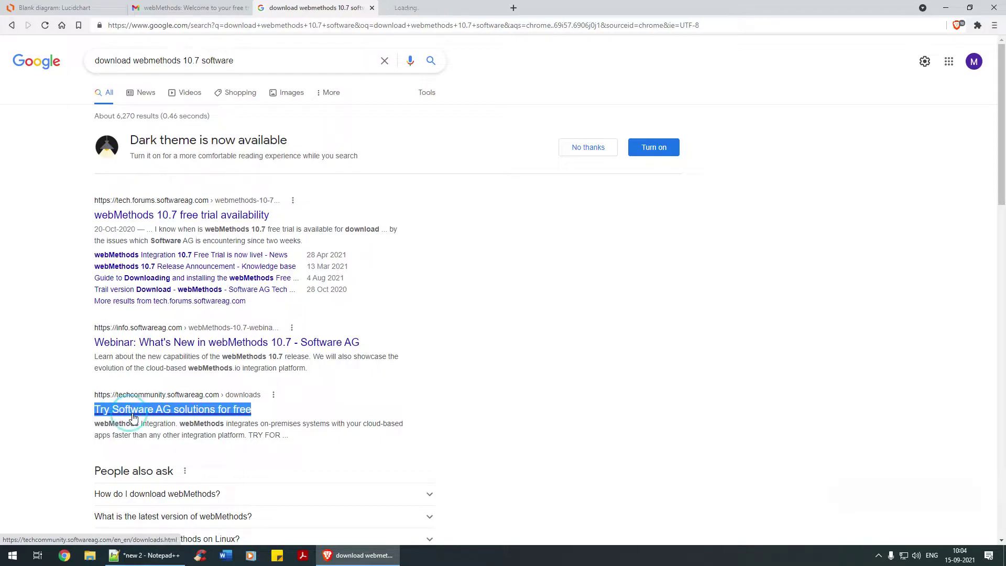
{"action": "middle_click", "coordinate": [220, 220]}
{"action": "scroll", "coordinate": [431, 294], "scroll_direction": "down", "scroll_amount": 4}
{"action": "scroll", "coordinate": [431, 294], "scroll_direction": "up", "scroll_amount": 5}
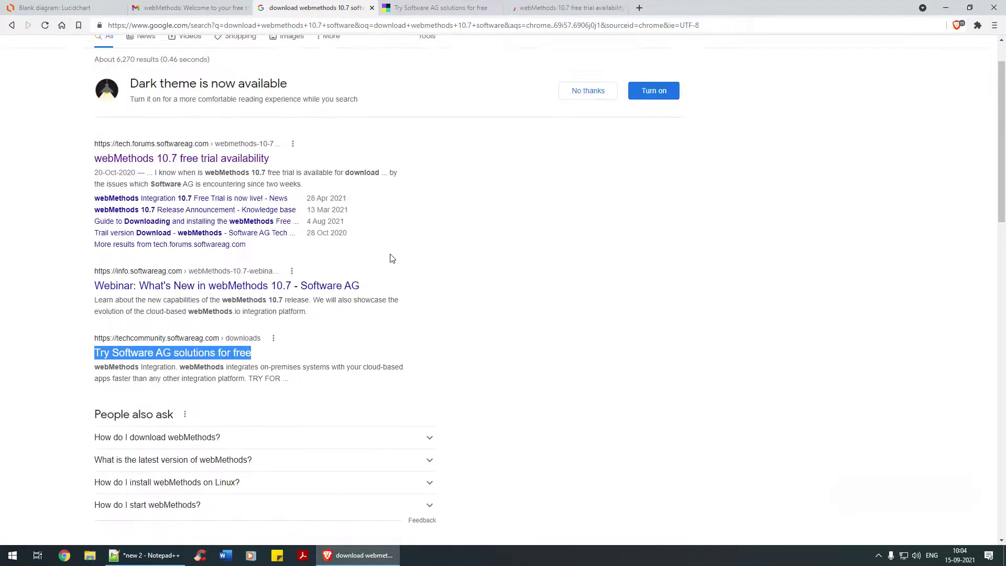
- Rerun the search as 'download webmethods 10.7' without the word software
{"action": "double_click", "coordinate": [218, 60]}
{"action": "key", "text": "BackSpace"}
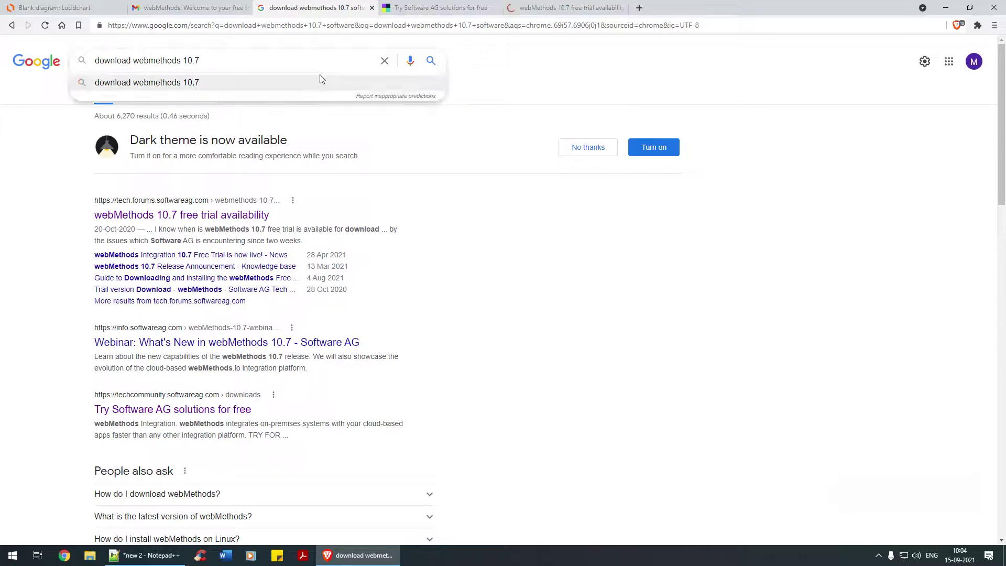
{"action": "key", "text": "Return"}
- Close the trial-availability thread tab and choose TRY FOR FREE under webMethods Integration on the Try Software AG page
{"action": "left_click", "coordinate": [458, 7]}
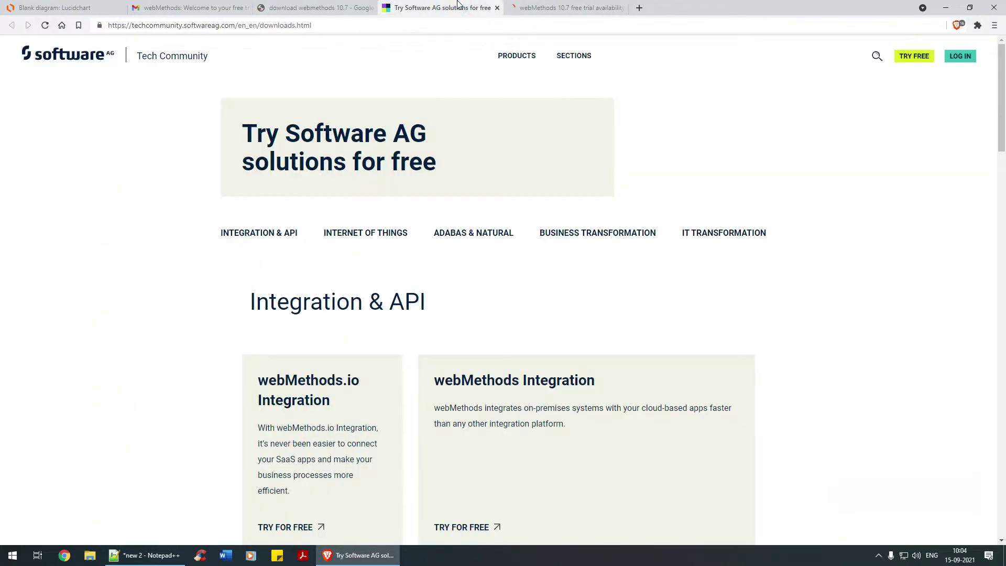
{"action": "left_click_drag", "start_coordinate": [350, 22], "coordinate": [93, 29]}
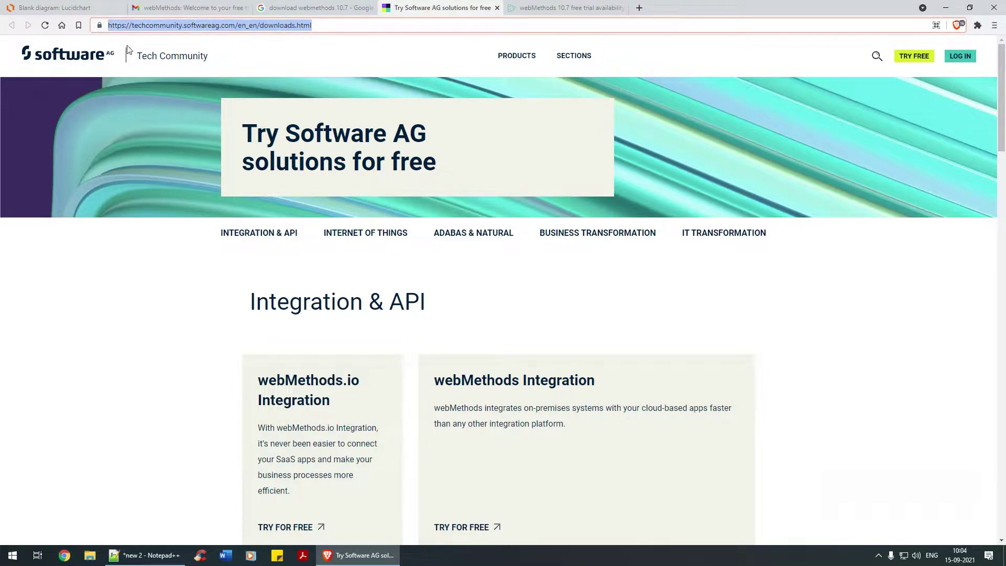
{"action": "left_click", "coordinate": [608, 9]}
{"action": "left_click", "coordinate": [622, 7]}
{"action": "scroll", "coordinate": [692, 303], "scroll_direction": "down", "scroll_amount": 3}
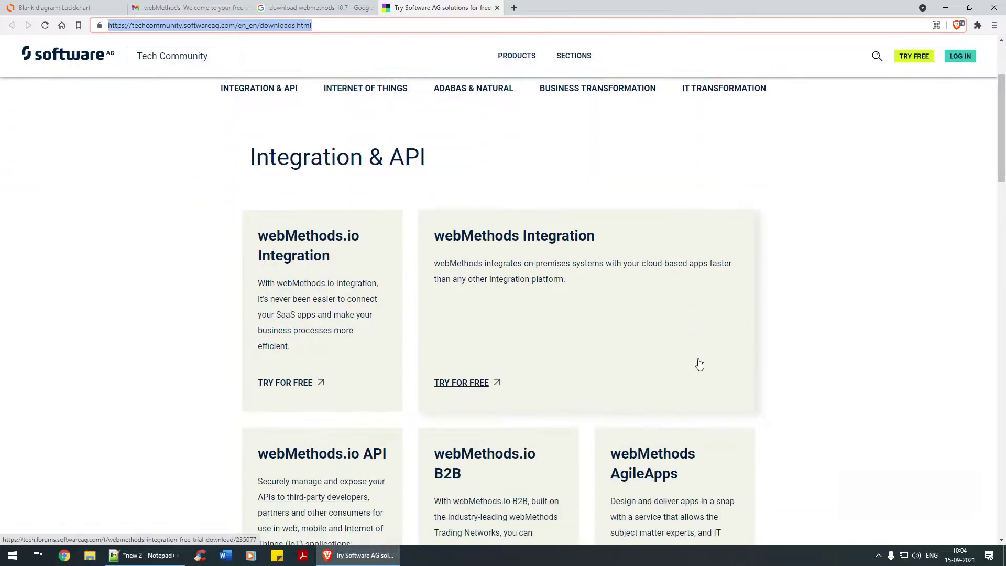
{"action": "left_click", "coordinate": [628, 230]}
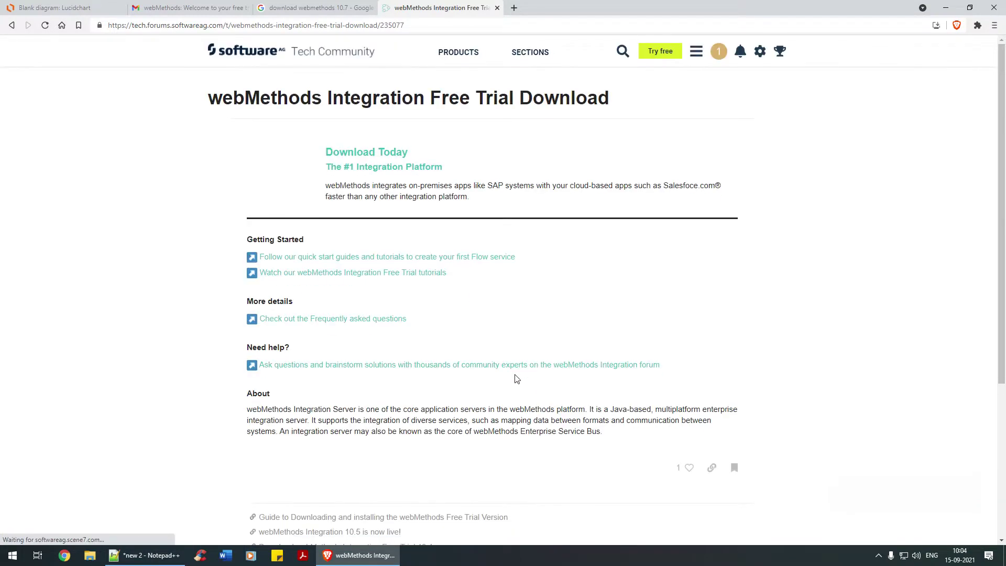
- Open the webMethods Free Trial download form, tick the licence agreement, and attempt submitting it incomplete
{"action": "left_click", "coordinate": [359, 153]}
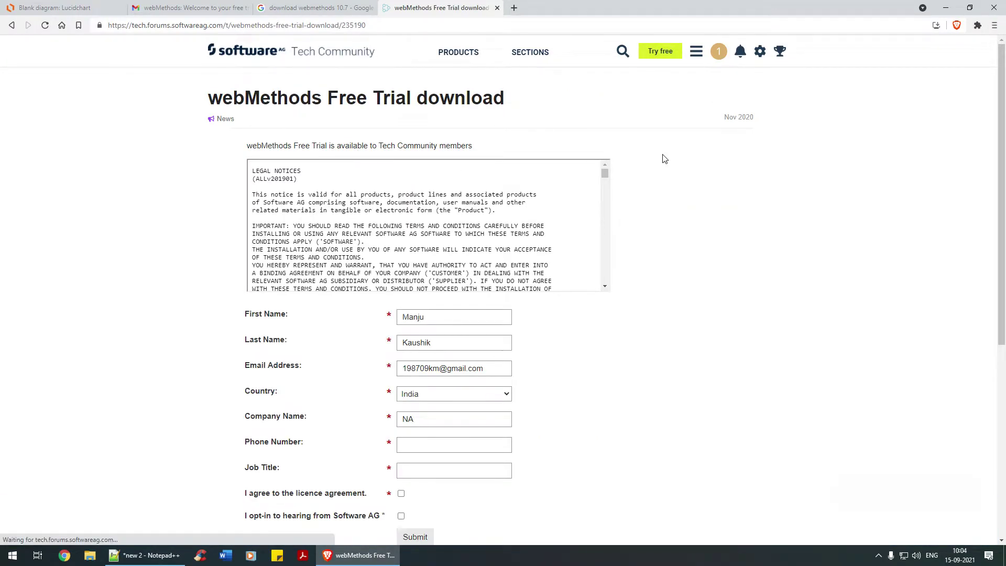
{"action": "scroll", "coordinate": [664, 159], "scroll_direction": "down", "scroll_amount": 3}
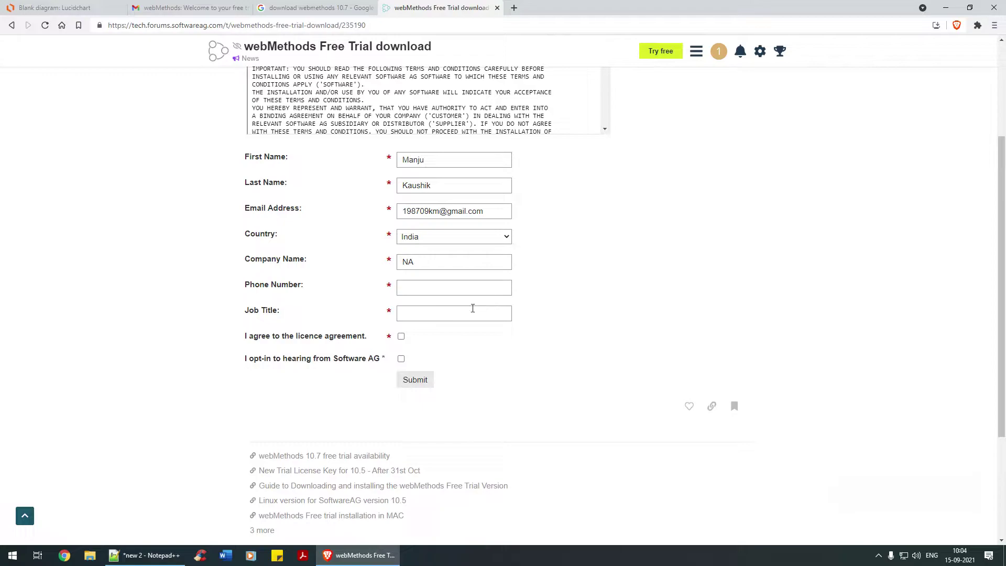
{"action": "left_click", "coordinate": [452, 286]}
{"action": "left_click", "coordinate": [401, 336]}
{"action": "left_click", "coordinate": [872, 513]}
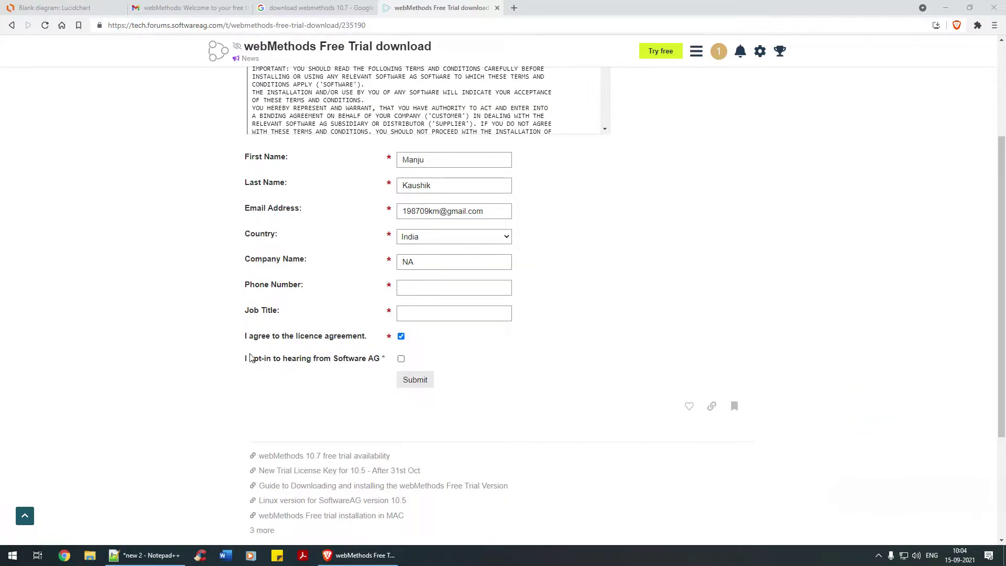
{"action": "left_click_drag", "start_coordinate": [237, 350], "coordinate": [287, 370]}
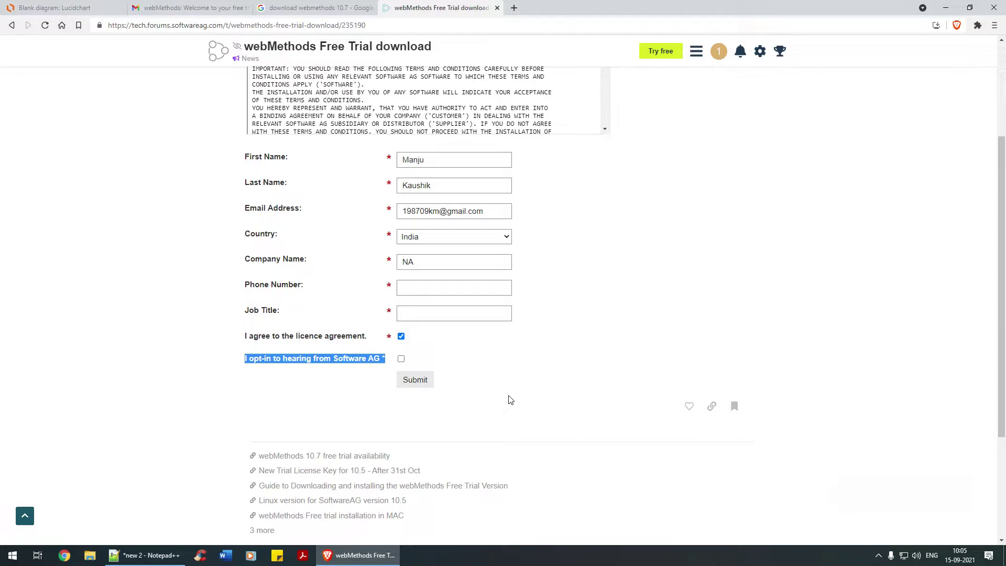
{"action": "left_click", "coordinate": [511, 399]}
{"action": "left_click", "coordinate": [401, 359]}
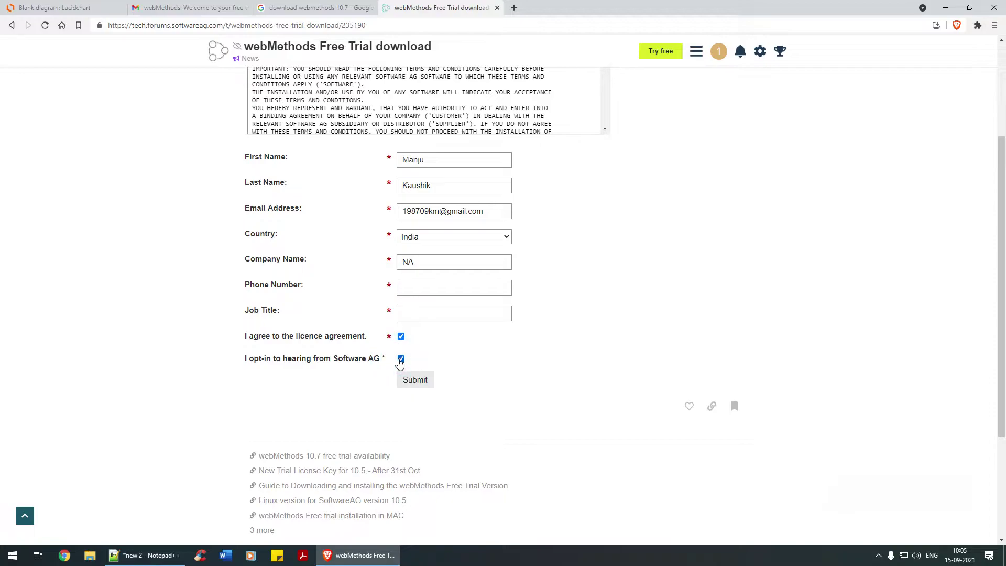
{"action": "left_click", "coordinate": [411, 380]}
{"action": "left_click", "coordinate": [429, 384]}
{"action": "left_click", "coordinate": [371, 8]}
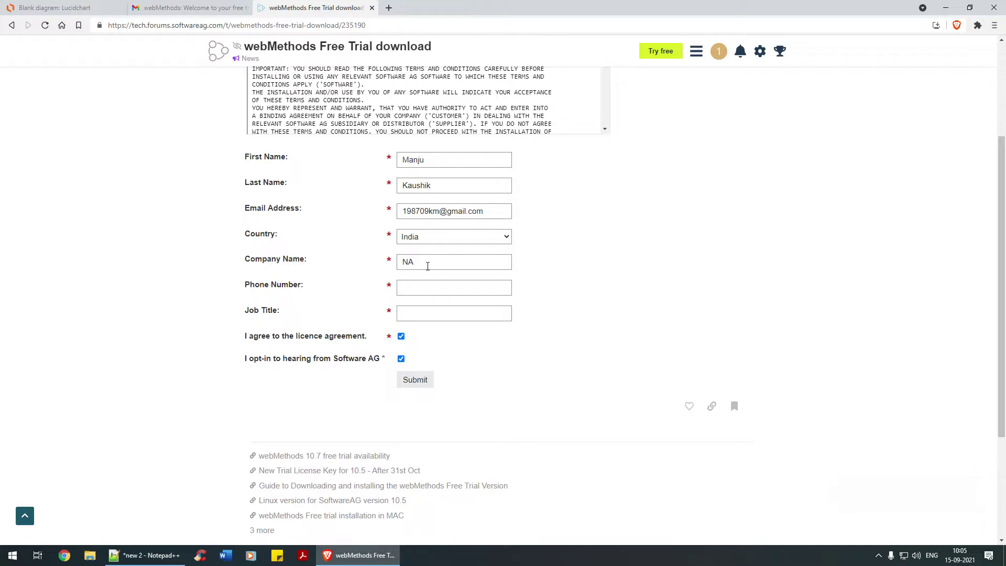
- Enter a phone number and job title 'Developer', opt out of marketing, and submit the form
{"action": "left_click", "coordinate": [429, 292]}
{"action": "type", "text": "123456789"}
{"action": "left_click", "coordinate": [431, 310]}
{"action": "type", "text": "Developer"}
{"action": "left_click", "coordinate": [401, 361]}
{"action": "left_click", "coordinate": [408, 381]}
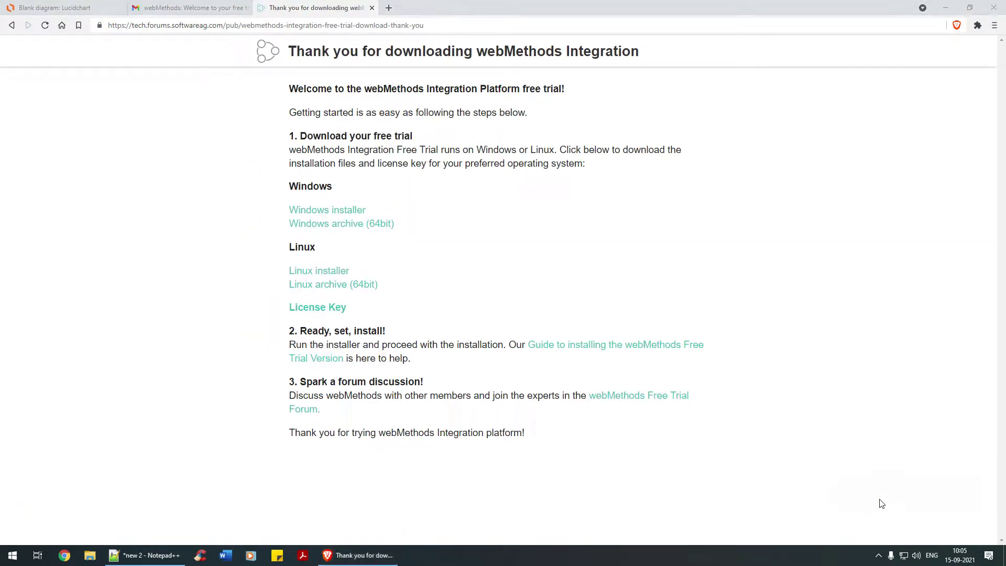
- Draw red boxes around the Windows downloads, the Windows archive (64bit) link, and the License Key link
{"action": "left_click", "coordinate": [877, 412]}
{"action": "left_click", "coordinate": [843, 505]}
{"action": "mouse_move", "coordinate": [271, 172]}
{"action": "left_mouse_down"}
{"action": "mouse_move", "coordinate": [353, 193]}
{"action": "mouse_move", "coordinate": [361, 209]}
{"action": "mouse_move", "coordinate": [349, 219]}
{"action": "mouse_move", "coordinate": [276, 216]}
{"action": "left_mouse_up"}
{"action": "mouse_move", "coordinate": [407, 209]}
{"action": "left_mouse_down"}
{"action": "mouse_move", "coordinate": [348, 231]}
{"action": "mouse_move", "coordinate": [274, 237]}
{"action": "left_mouse_up"}
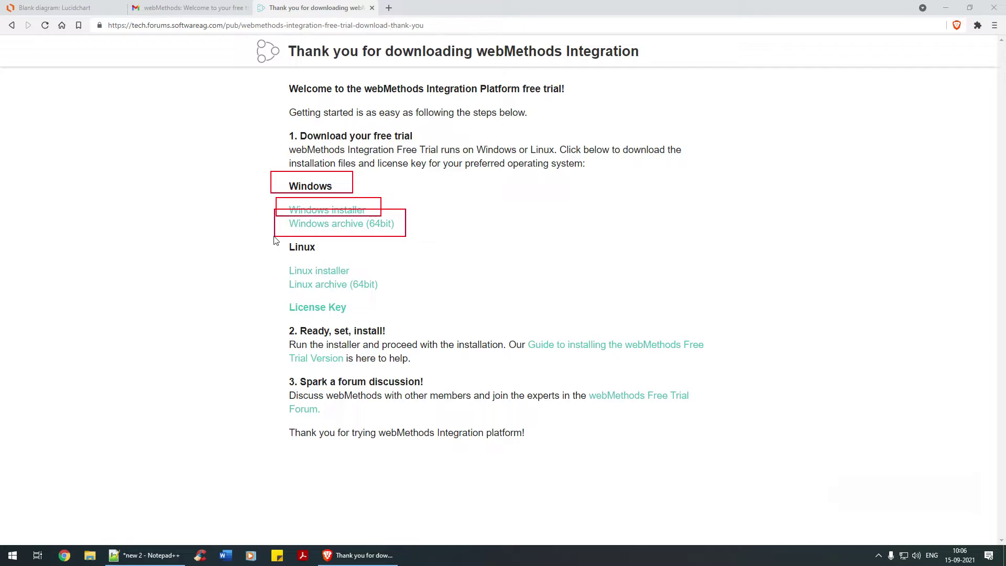
{"action": "left_click_drag", "start_coordinate": [277, 292], "coordinate": [387, 326]}
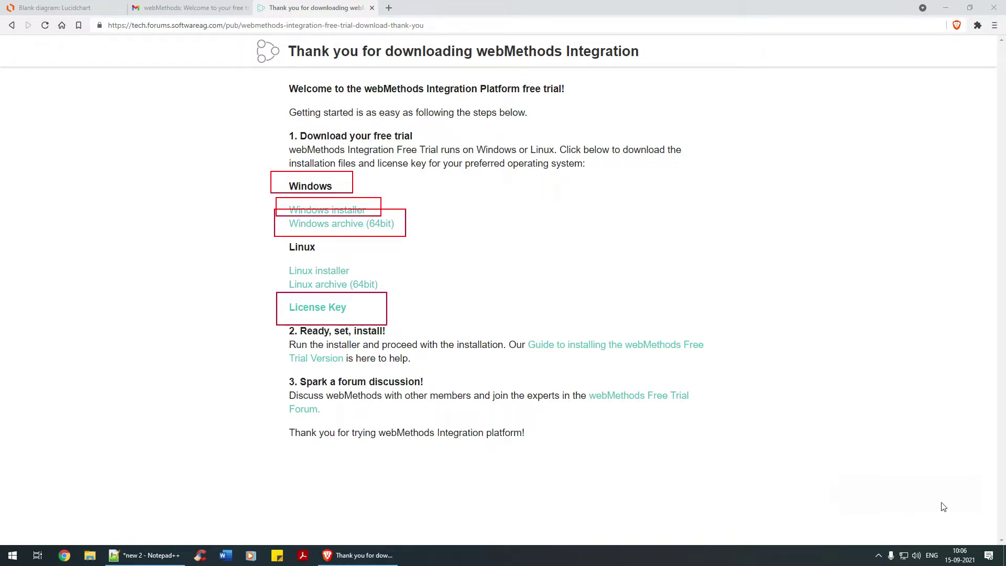
- Scroll the webMethods welcome email to its Windows, Linux and License Key download links
{"action": "left_click", "coordinate": [208, 8]}
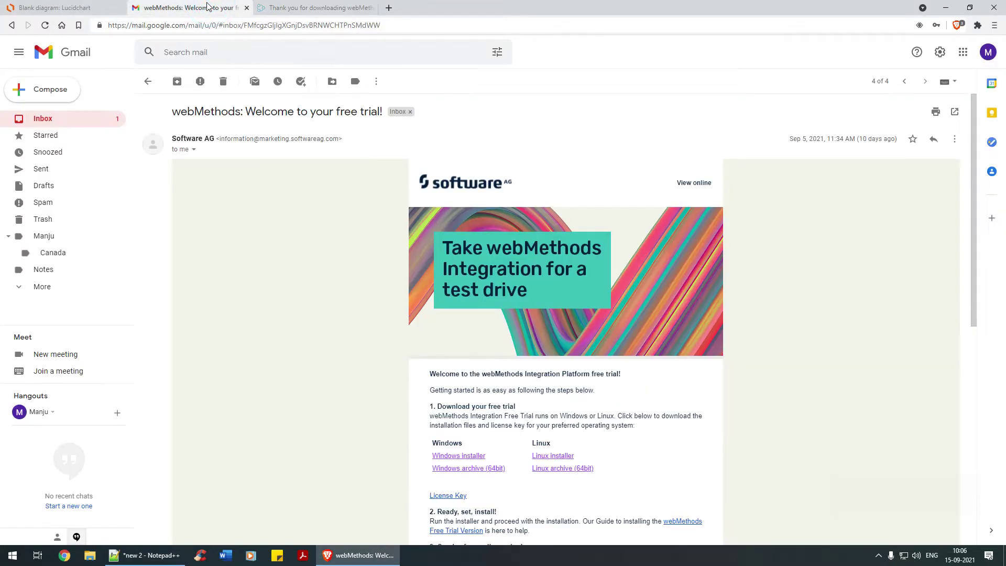
{"action": "scroll", "coordinate": [684, 403], "scroll_direction": "down", "scroll_amount": 2}
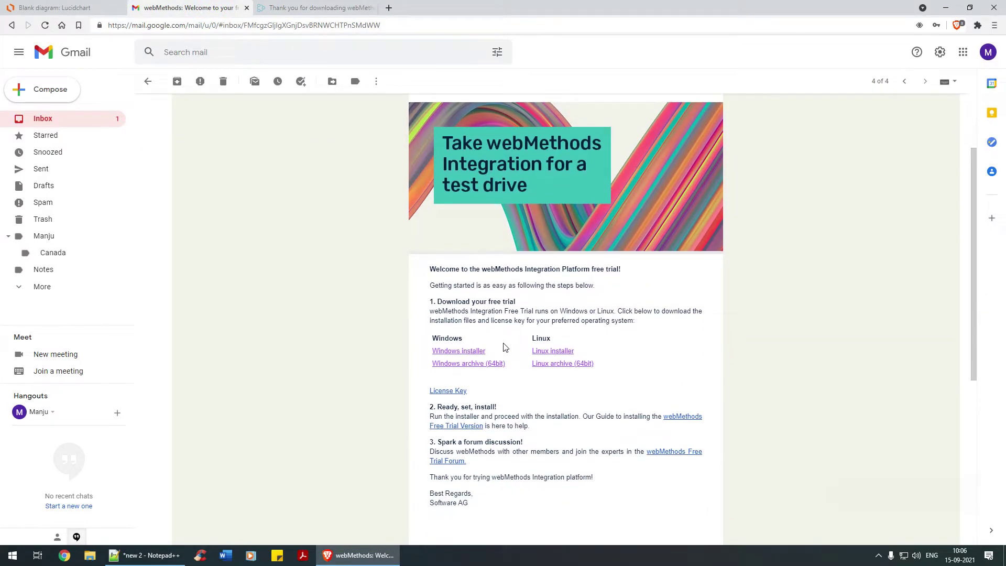
{"action": "left_click_drag", "start_coordinate": [508, 351], "coordinate": [438, 351]}
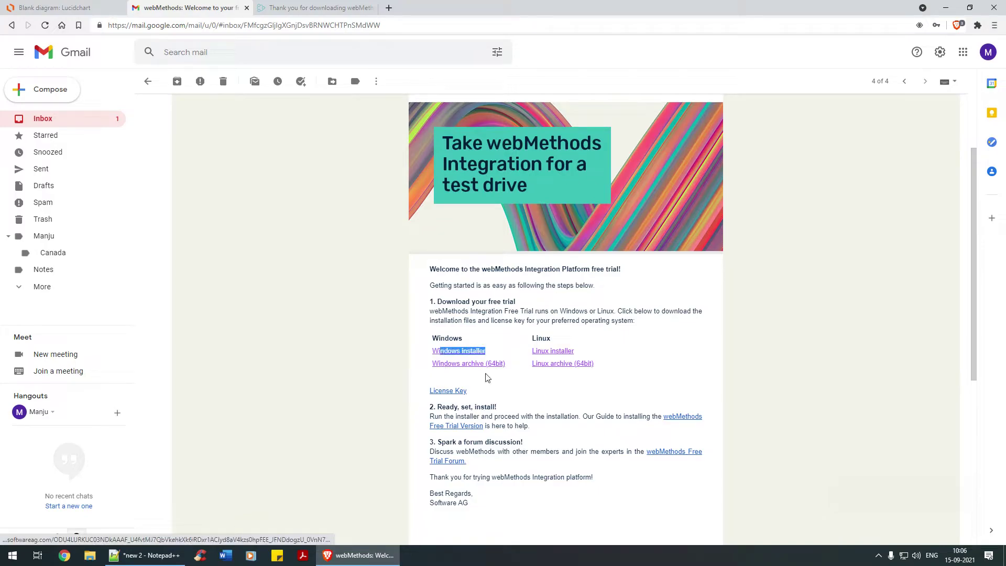
{"action": "left_click_drag", "start_coordinate": [507, 363], "coordinate": [429, 392]}
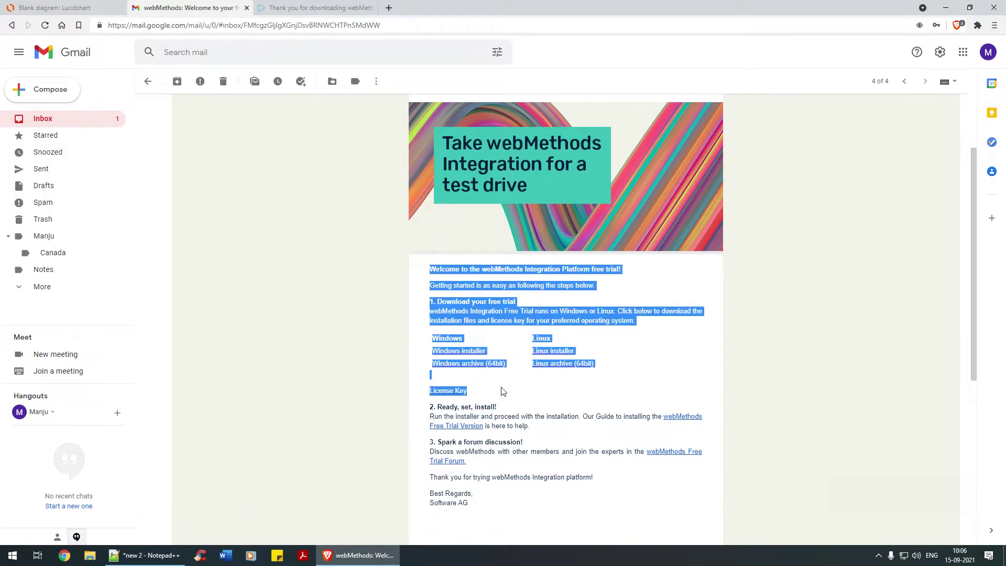
{"action": "left_click", "coordinate": [513, 397]}
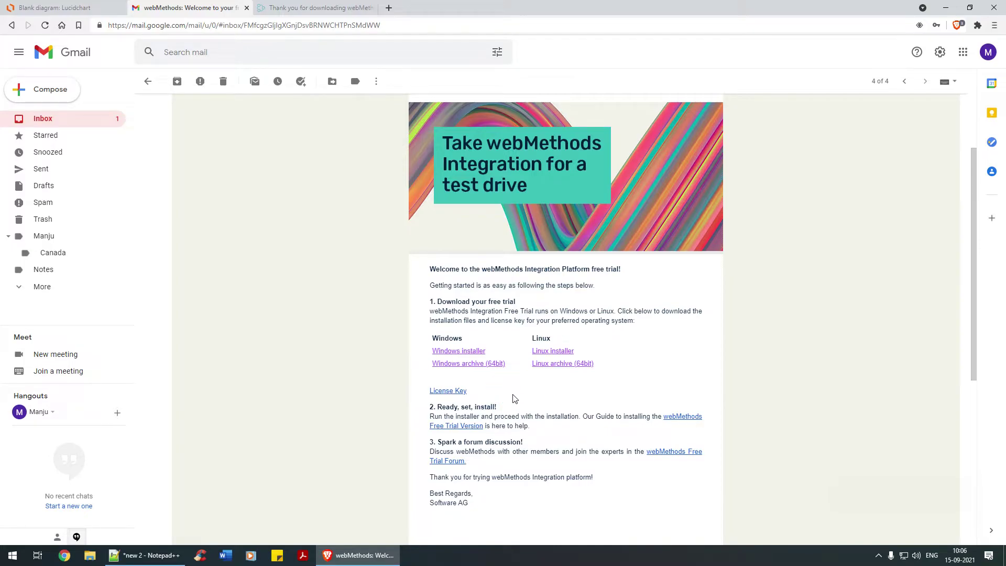
- Open the desktop SAG folder, review the zip, installer and Integration_v10.7 trial folder without renaming, then minimise it
{"action": "key", "text": "super+d"}
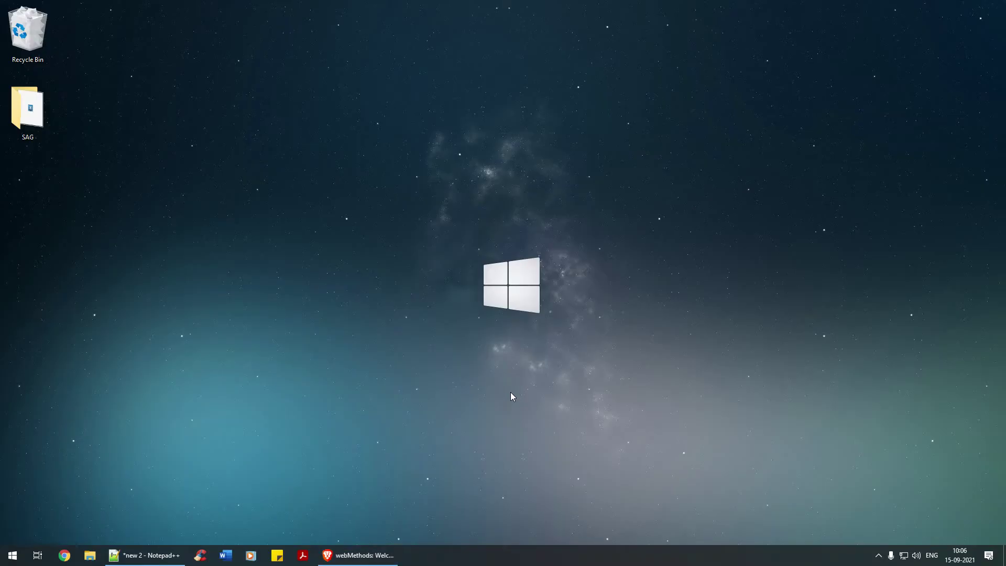
{"action": "double_click", "coordinate": [28, 119]}
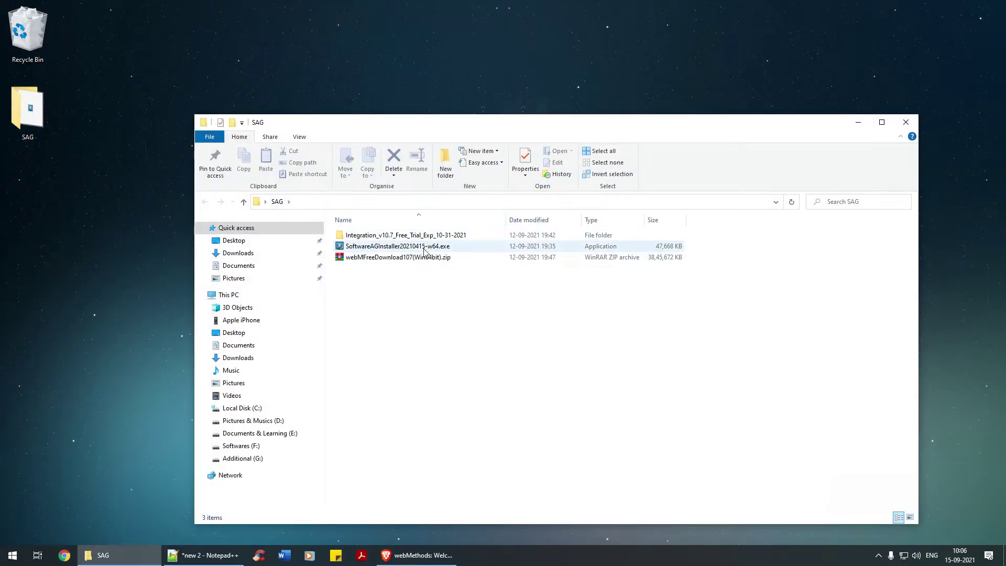
{"action": "left_click", "coordinate": [423, 257]}
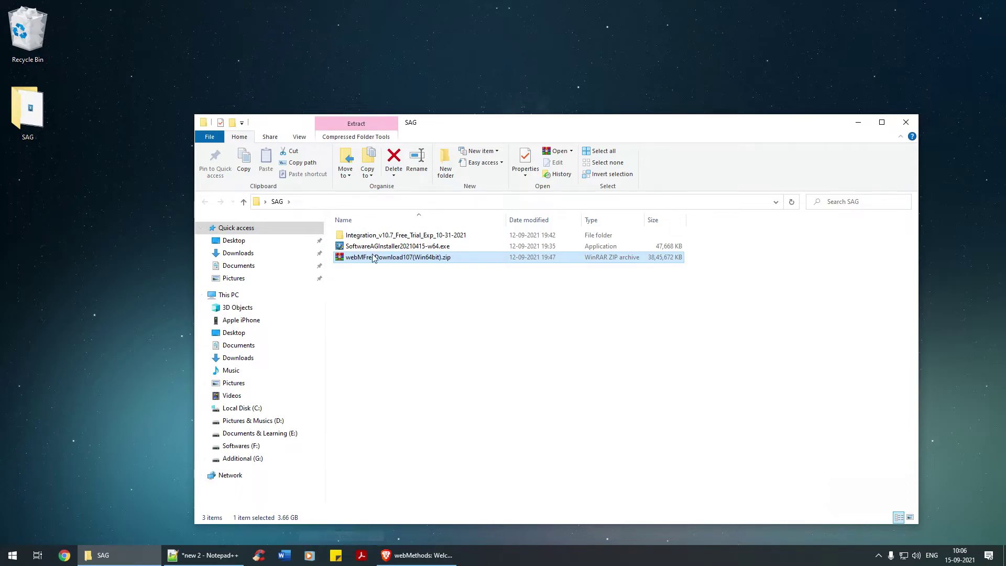
{"action": "left_click", "coordinate": [389, 247]}
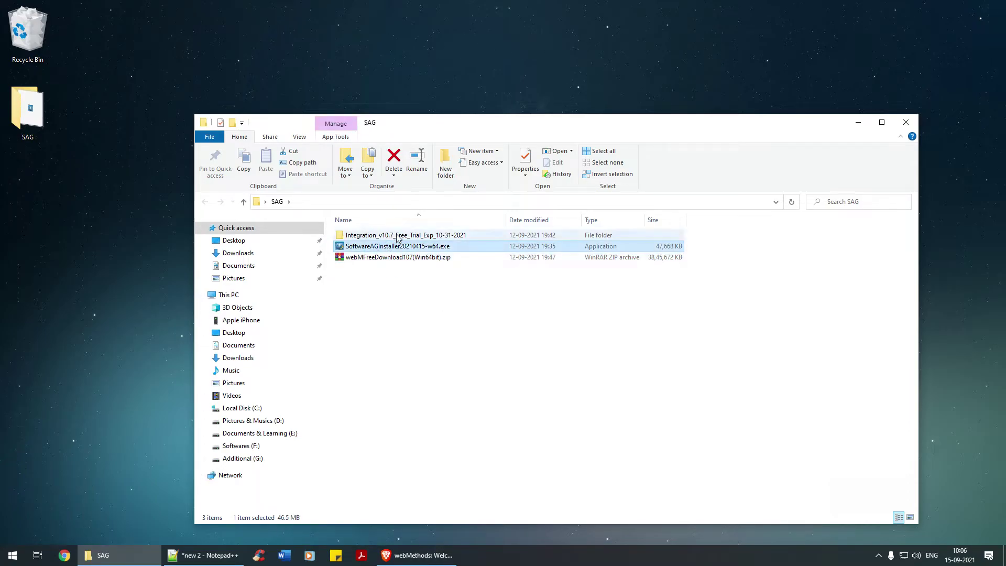
{"action": "left_click", "coordinate": [398, 235]}
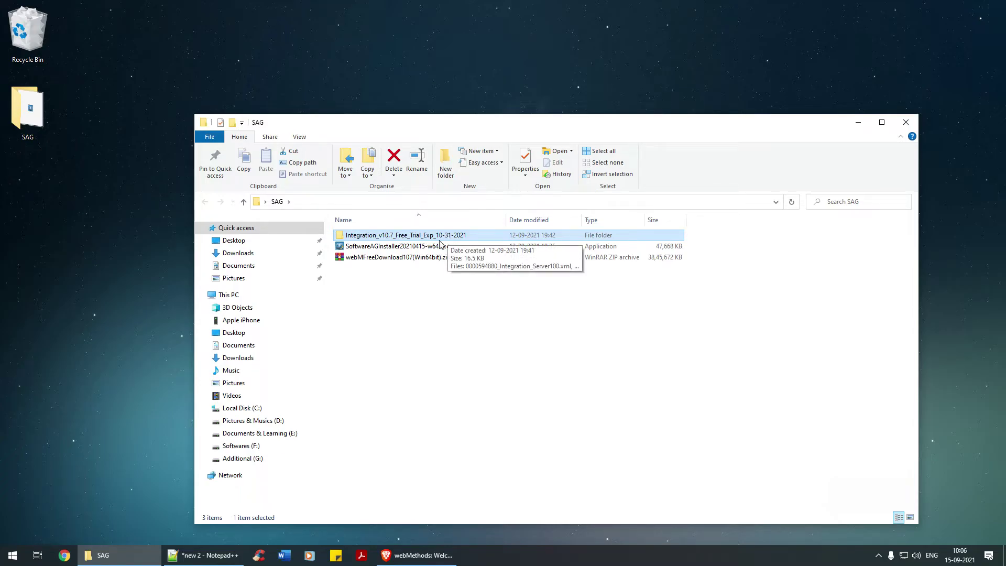
{"action": "key", "text": "F2"}
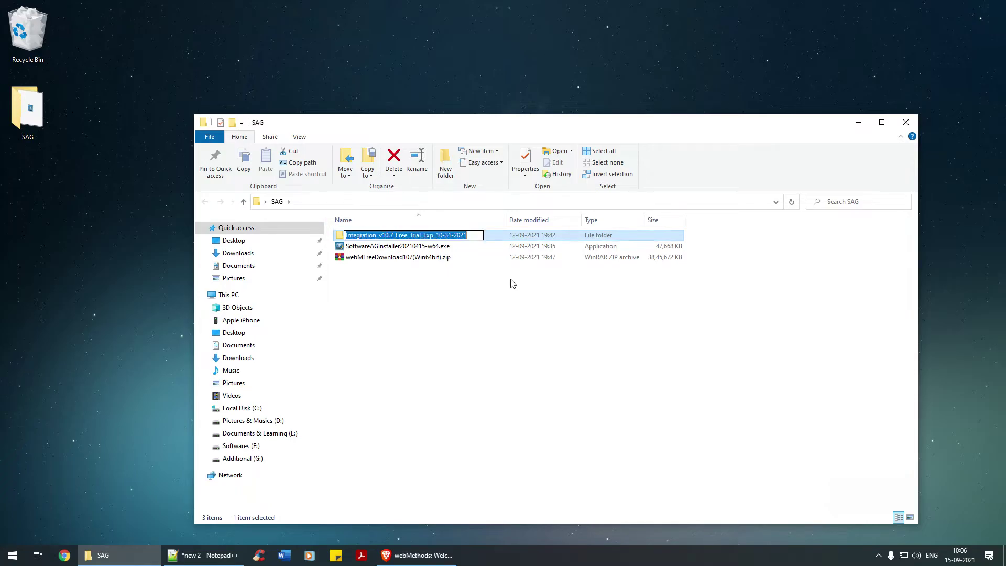
{"action": "key", "text": "Home"}
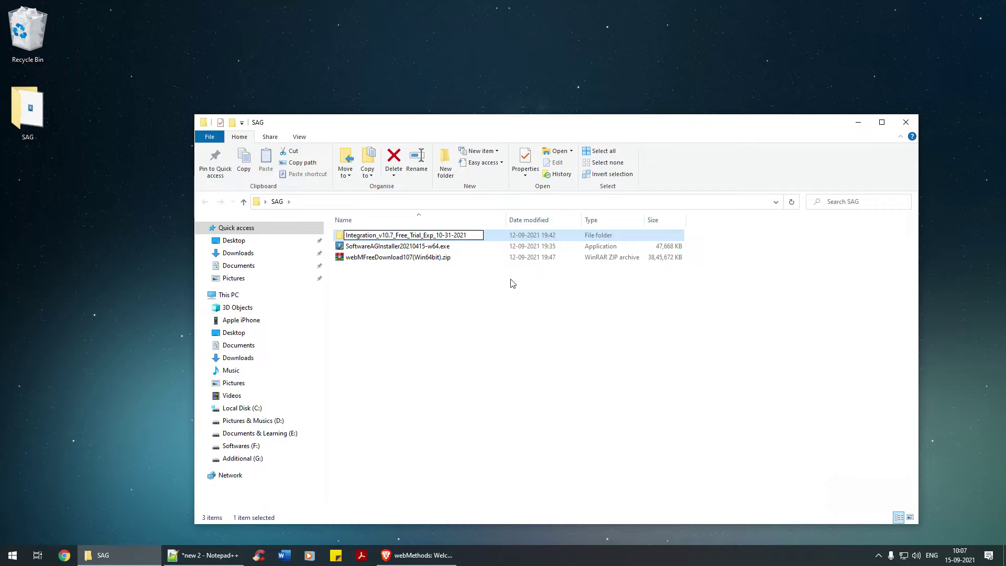
{"action": "key", "text": "shift+Right"}
{"action": "key", "text": "shift+Right"}
{"action": "key", "text": "shift+Right"}
{"action": "key", "text": "shift+Right"}
{"action": "key", "text": "shift+Right"}
{"action": "key", "text": "Return"}
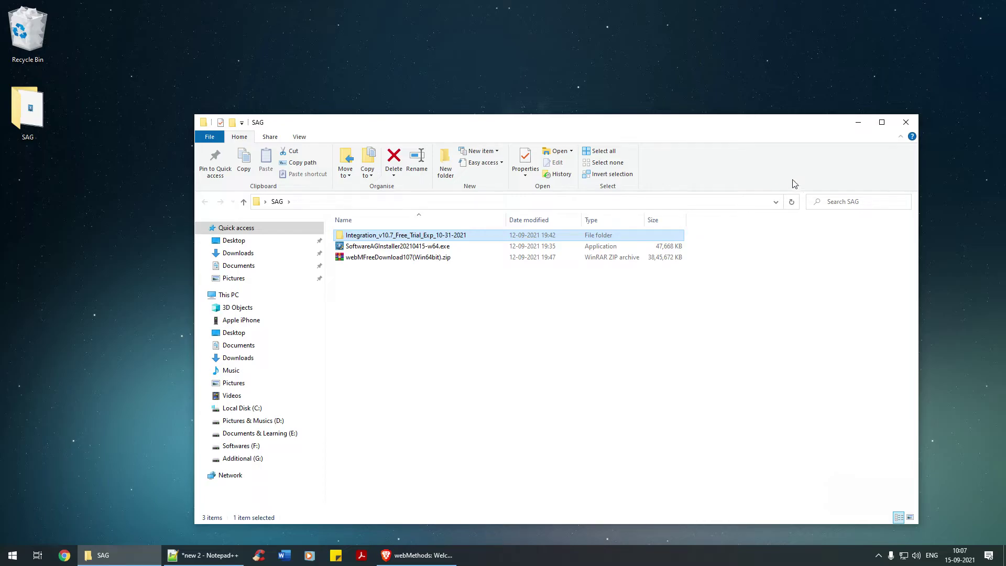
{"action": "left_click", "coordinate": [858, 123]}
- Drop a database cylinder onto the blank Lucidchart canvas and label it 'Any Database'
{"action": "left_click", "coordinate": [416, 555]}
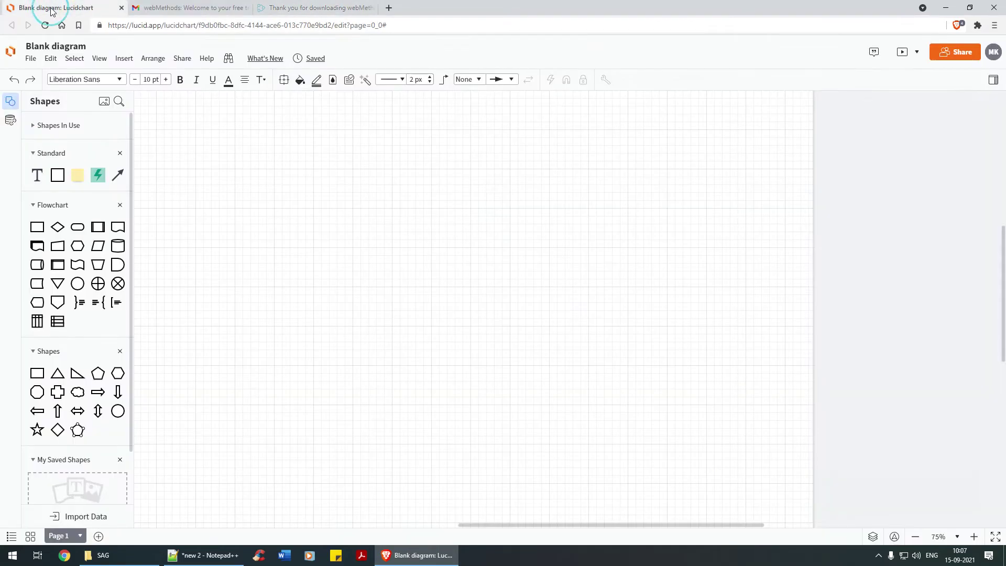
{"action": "left_click", "coordinate": [55, 8]}
{"action": "left_click_drag", "start_coordinate": [36, 227], "coordinate": [344, 231]}
{"action": "key", "text": "Delete"}
{"action": "mouse_move", "coordinate": [118, 245]}
{"action": "left_click_drag", "start_coordinate": [118, 246], "coordinate": [352, 263]}
{"action": "left_click", "coordinate": [354, 260]}
{"action": "double_click", "coordinate": [354, 259]}
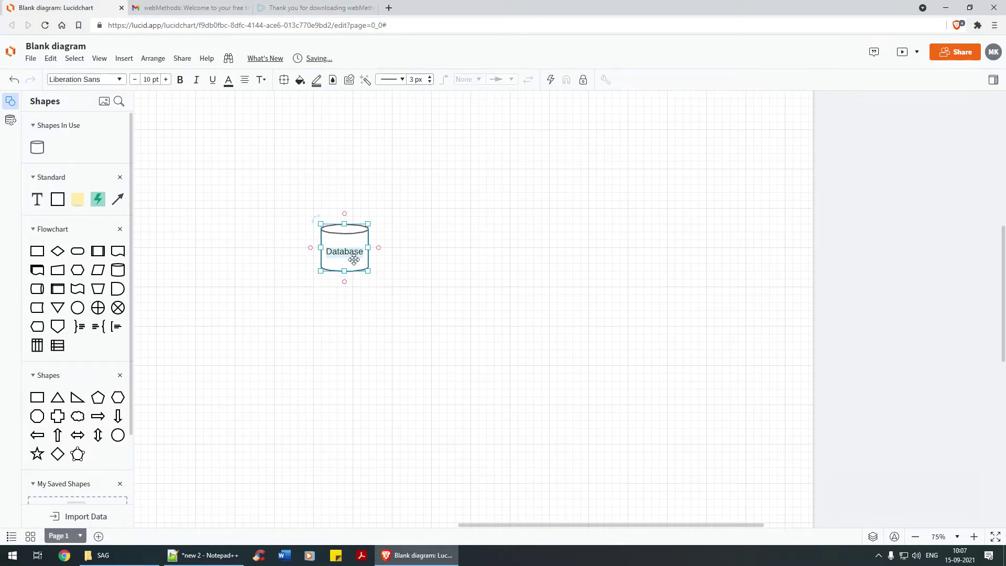
{"action": "type", "text": "Any Database"}
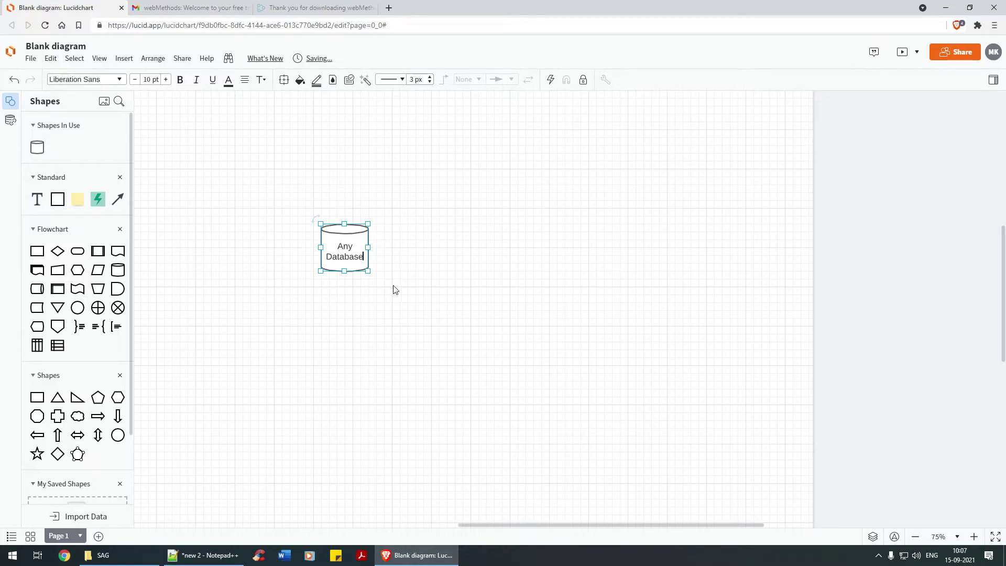
{"action": "left_click", "coordinate": [395, 290]}
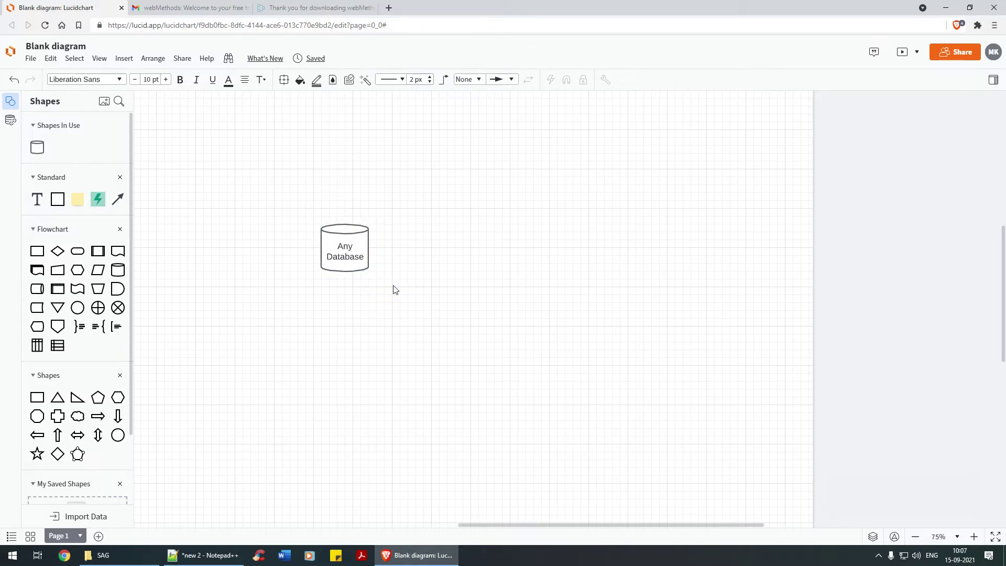
- Enlarge the cylinder, extend its label to 'Any Database = Oracle 18C', and add a Process box
{"action": "left_click", "coordinate": [343, 251]}
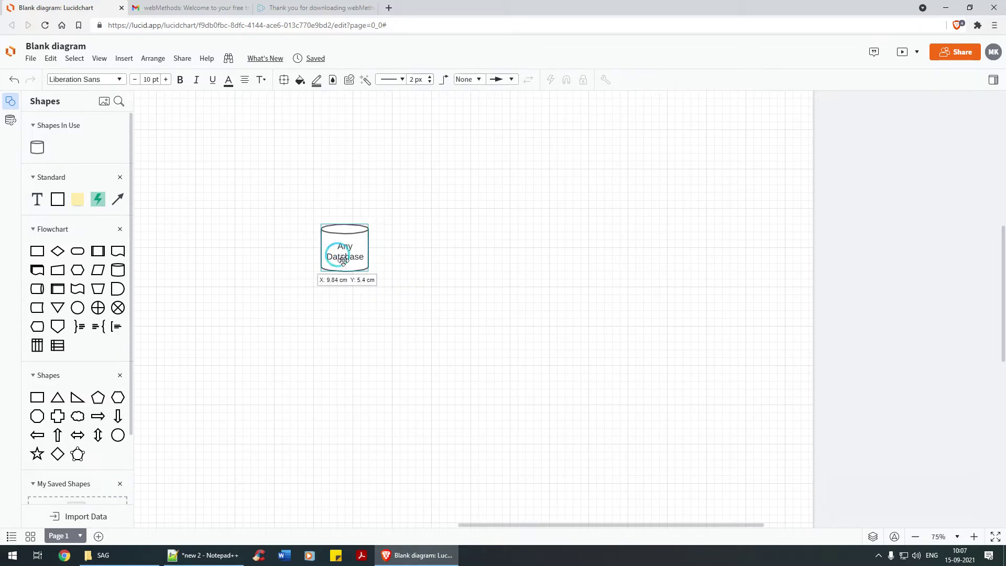
{"action": "left_click_drag", "start_coordinate": [368, 271], "coordinate": [451, 315]}
{"action": "double_click", "coordinate": [451, 292]}
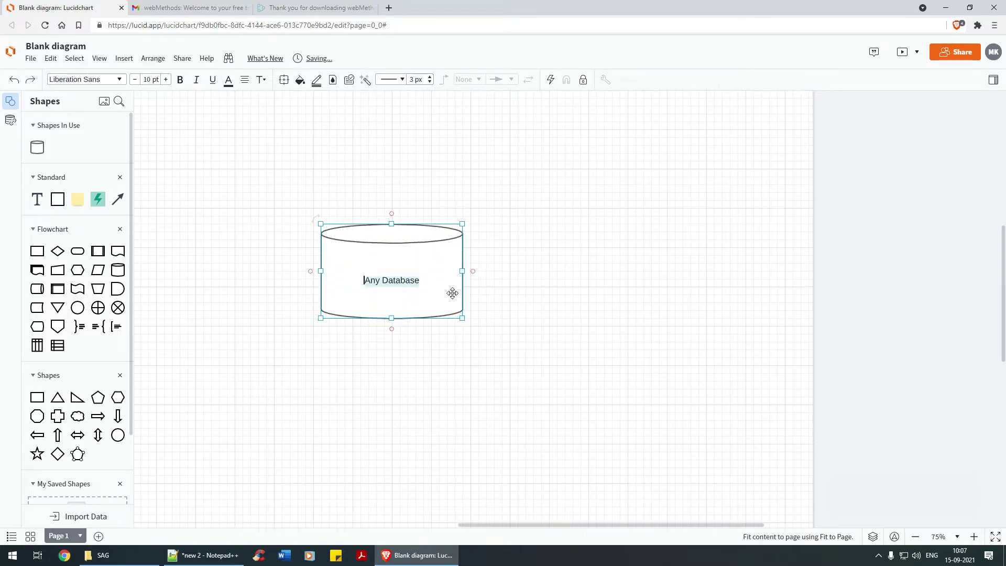
{"action": "key", "text": "End"}
{"action": "type", "text": "= O"}
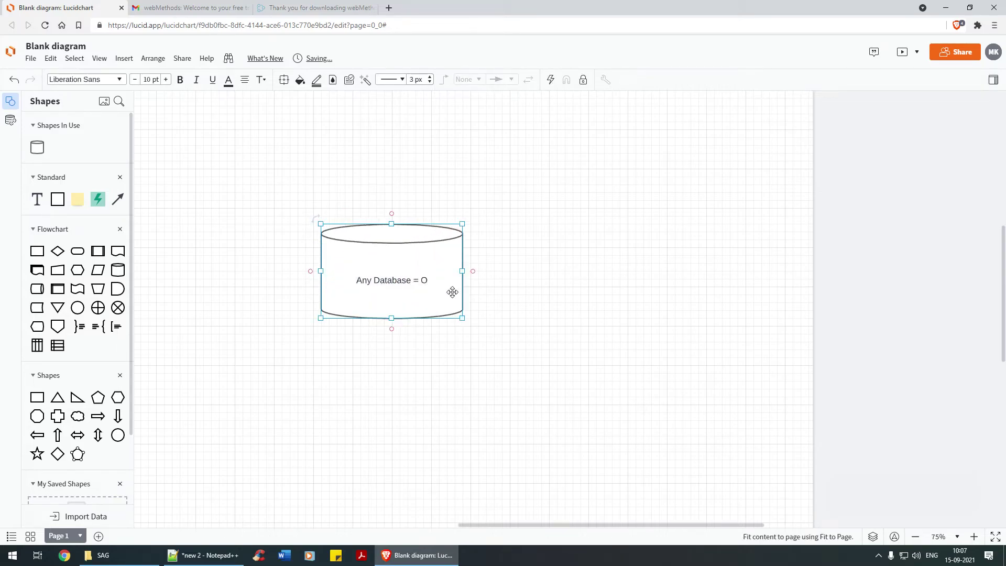
{"action": "type", "text": "racle 18C"}
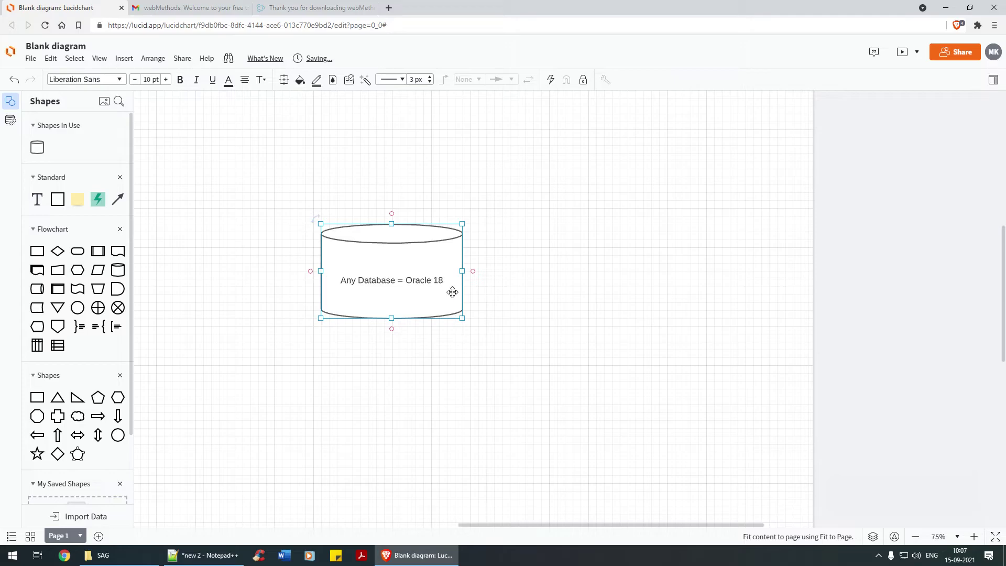
{"action": "left_click", "coordinate": [514, 323]}
{"action": "left_click", "coordinate": [404, 285]}
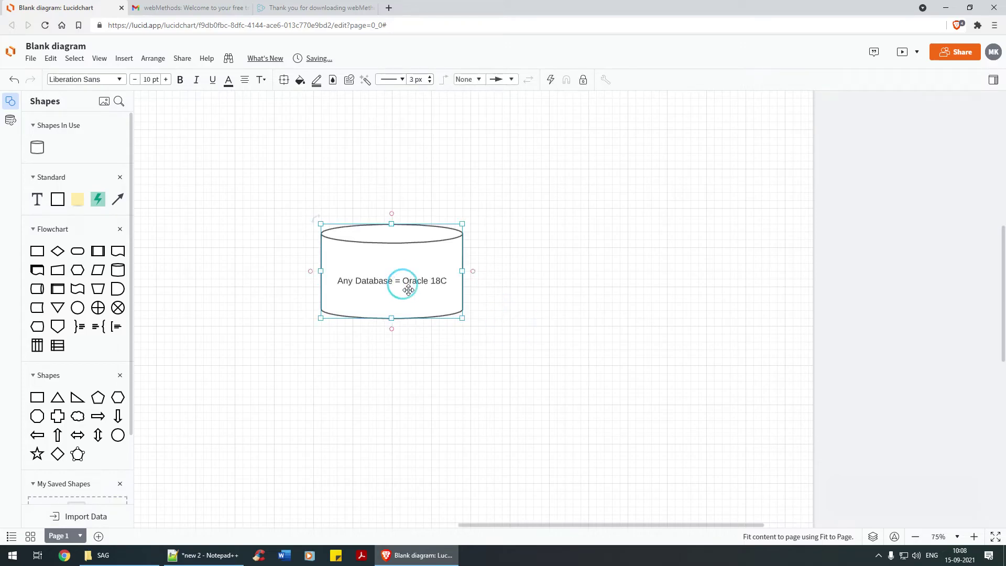
{"action": "left_click_drag", "start_coordinate": [37, 251], "coordinate": [571, 270]}
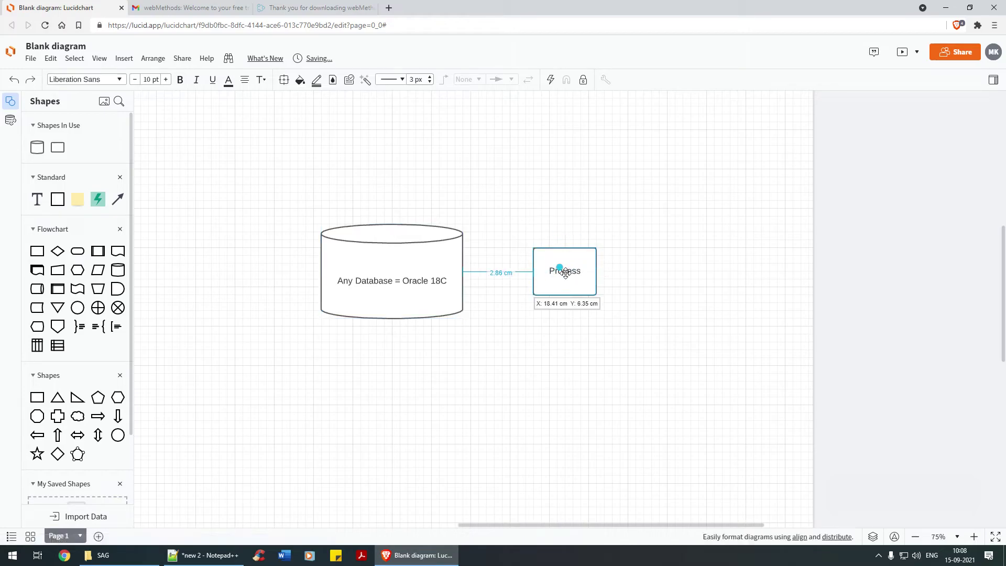
- Label the box sqlDeveloper, arrow it to the database, and add a 'SOAPUI / POSTMAN' copy below
{"action": "type", "text": "sql"}
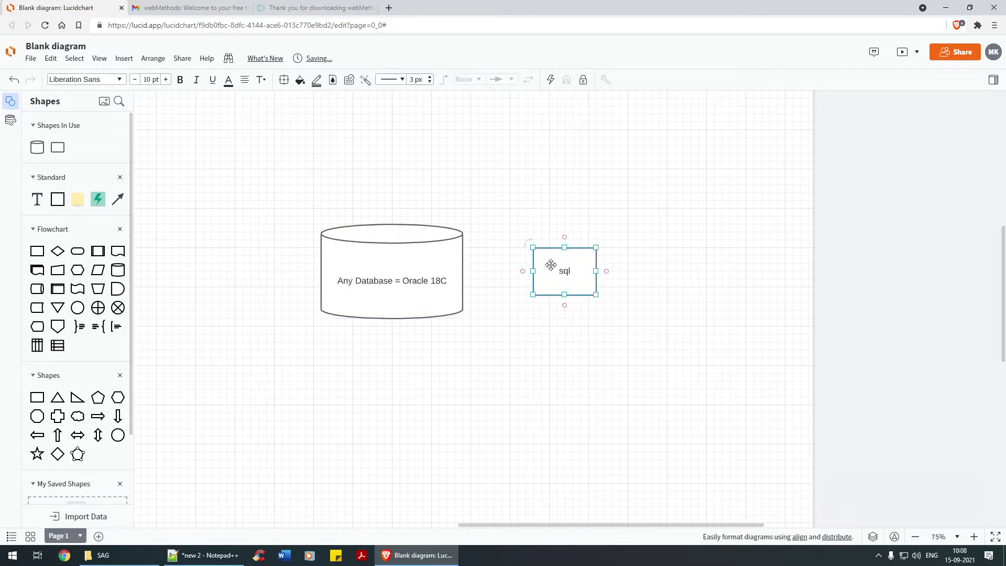
{"action": "type", "text": "Developer"}
{"action": "left_click_drag", "start_coordinate": [522, 271], "coordinate": [460, 272]}
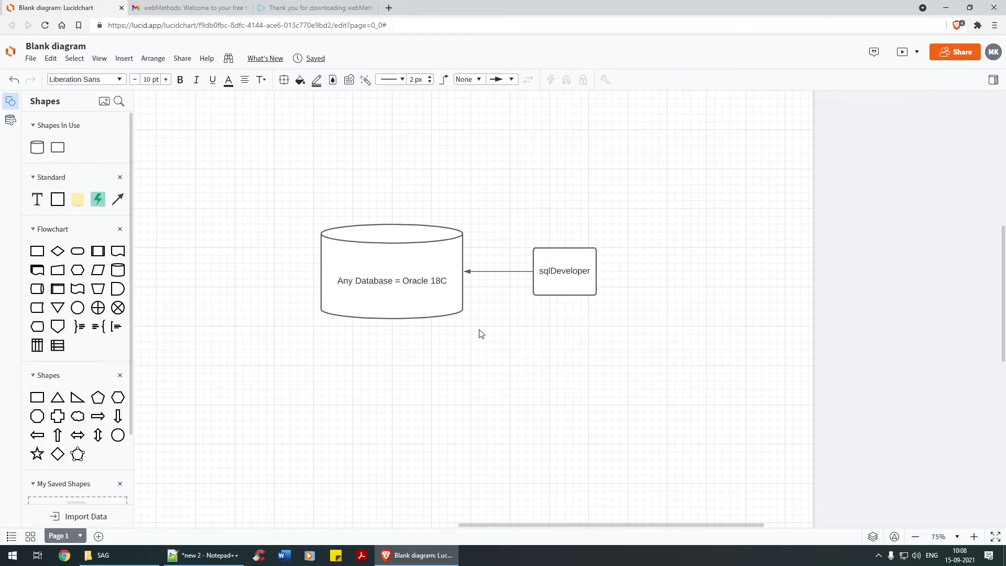
{"action": "left_click", "coordinate": [556, 275]}
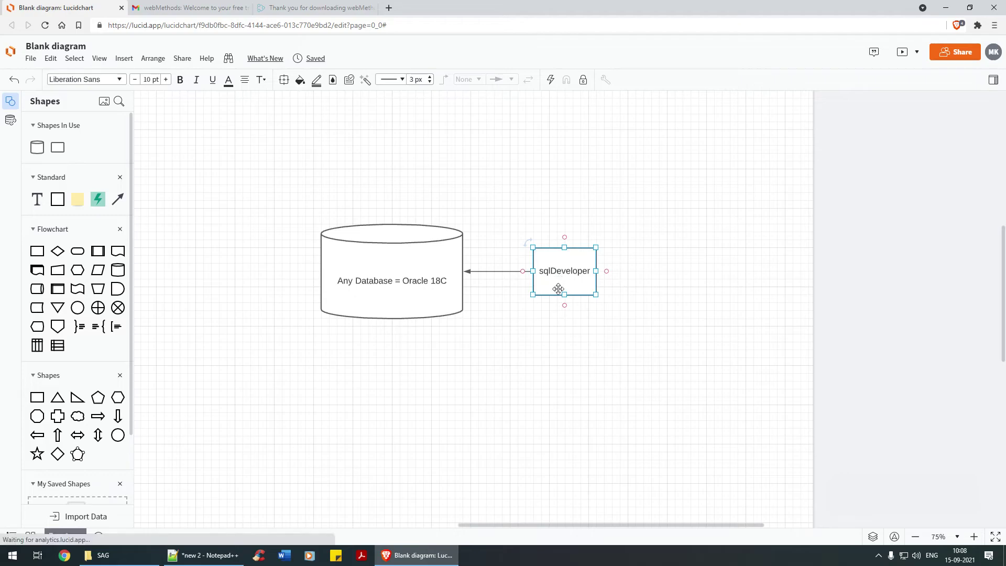
{"action": "key", "text": "ctrl+d"}
{"action": "left_click_drag", "start_coordinate": [558, 288], "coordinate": [560, 348]}
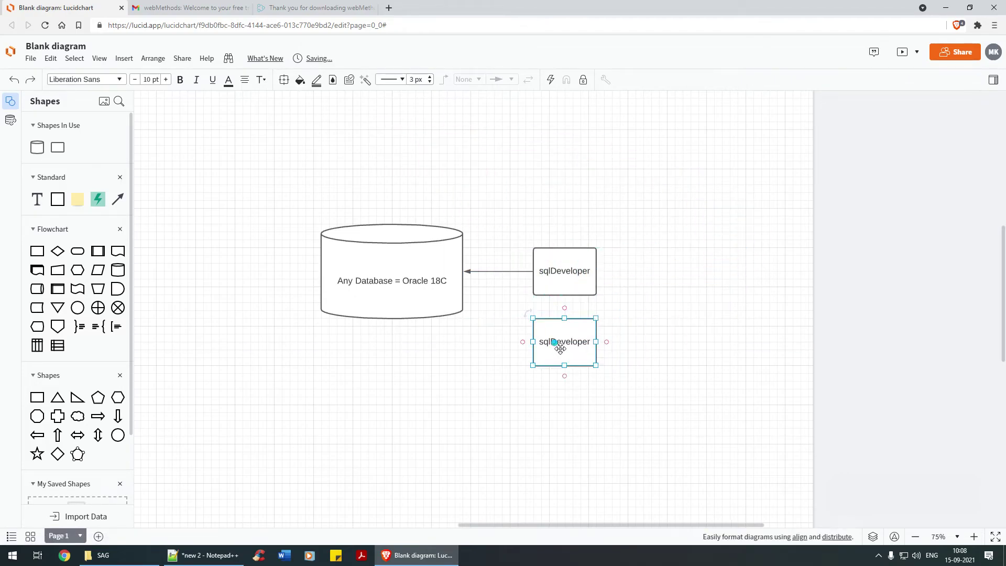
{"action": "double_click", "coordinate": [560, 349]}
{"action": "type", "text": "SOAU"}
{"action": "key", "text": "BackSpace"}
{"action": "type", "text": "PUI / POSTMAN"}
- Drag the SOAPUI / POSTMAN box about 45 px lower beneath sqlDeveloper
{"action": "left_click_drag", "start_coordinate": [557, 347], "coordinate": [557, 370]}
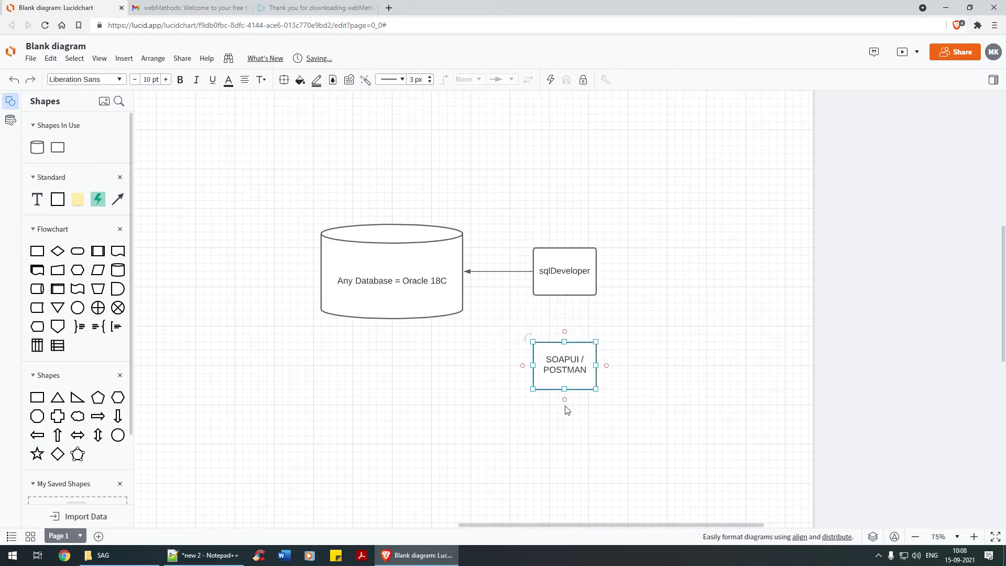